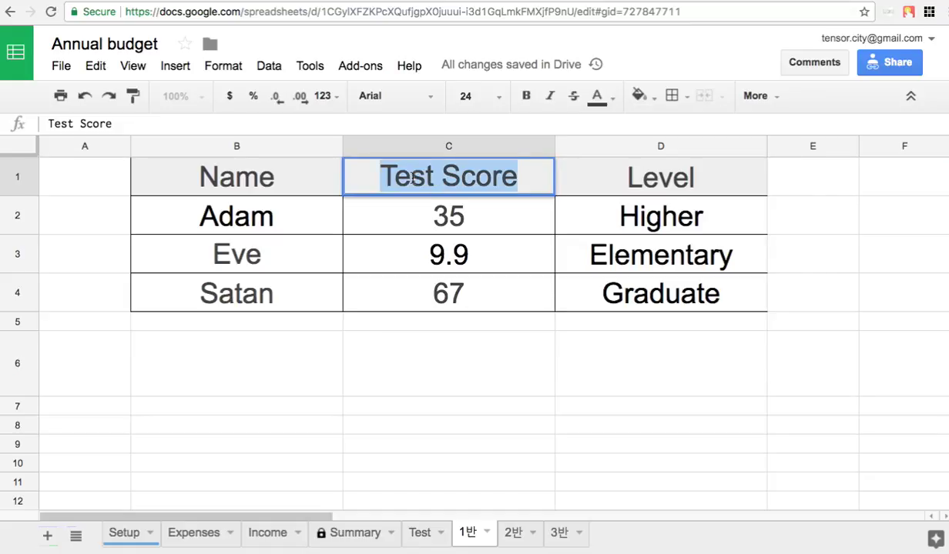
Rename the Test Score header to B and insert a new column headed A directly before it.
{"action": "type", "text": "B"}
{"action": "left_click", "coordinate": [383, 146]}
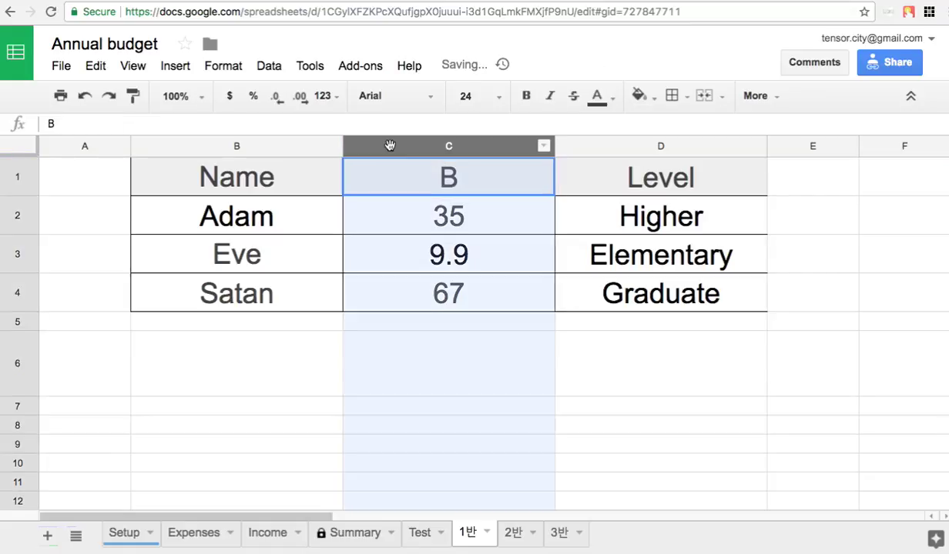
{"action": "right_click", "coordinate": [389, 147]}
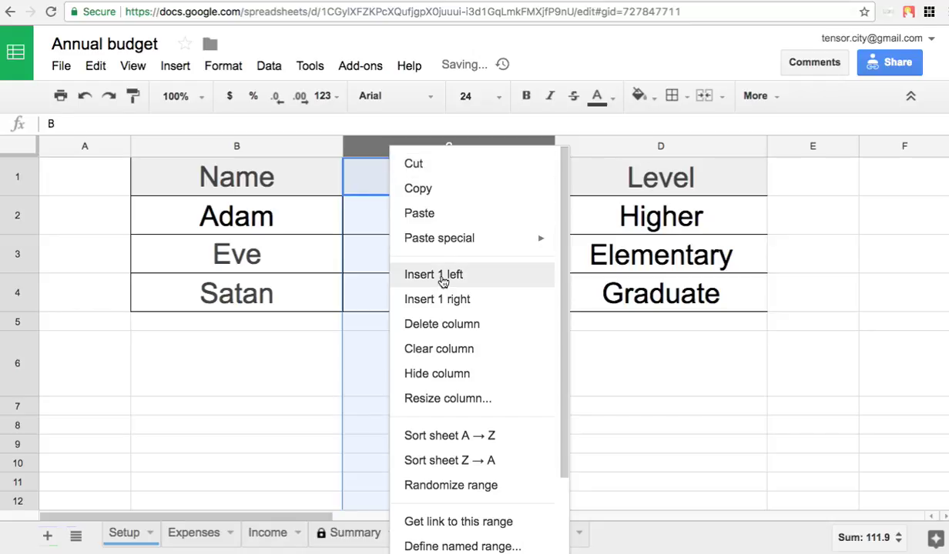
{"action": "left_click", "coordinate": [444, 278]}
{"action": "left_click", "coordinate": [456, 191]}
{"action": "type", "text": "A"}
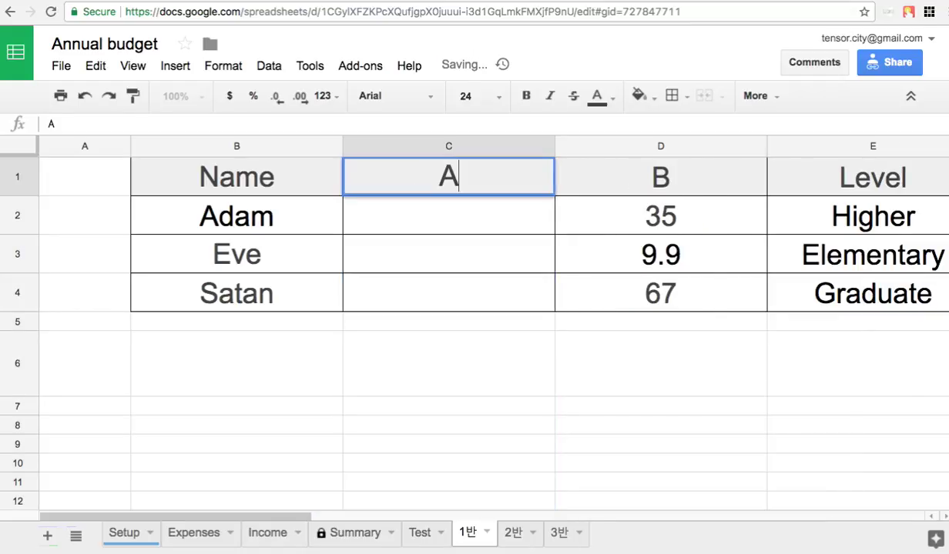
Enter the scores 32, 54 and 89 in cells C2 to C4 of column A.
{"action": "left_click", "coordinate": [465, 226]}
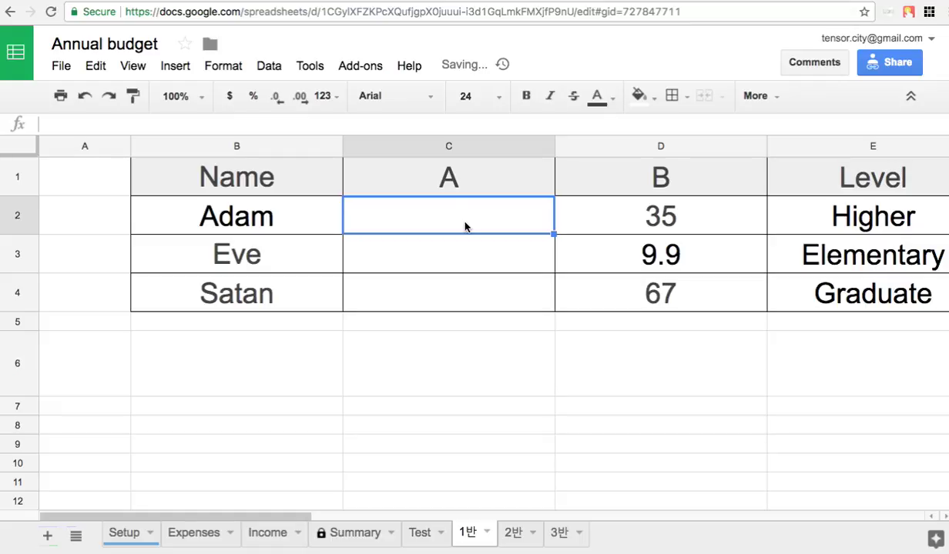
{"action": "type", "text": "32"}
{"action": "left_click", "coordinate": [468, 252]}
{"action": "type", "text": "543"}
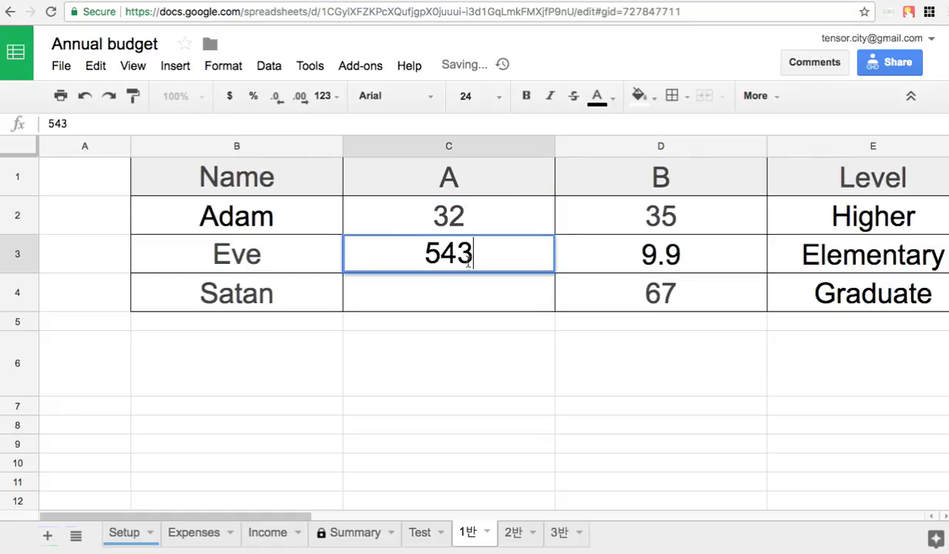
{"action": "key", "text": "BackSpace"}
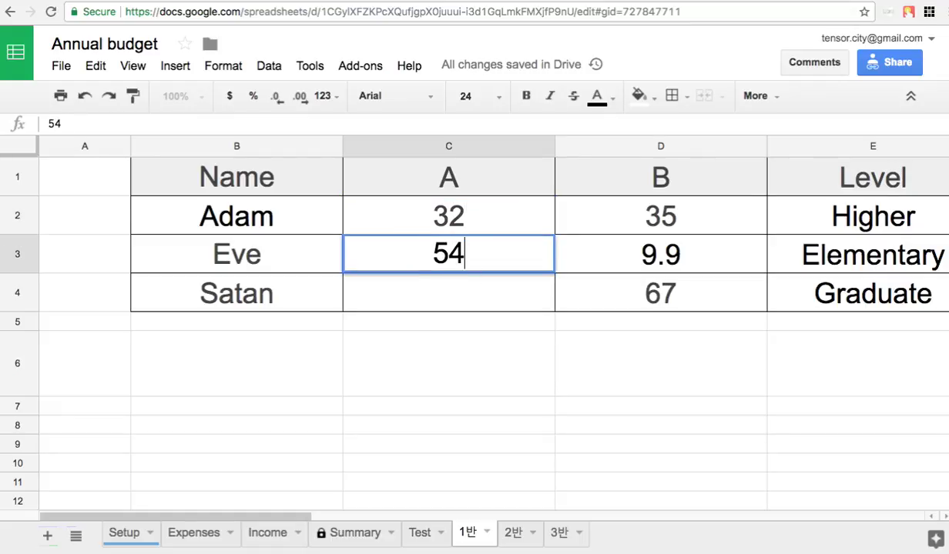
{"action": "left_click", "coordinate": [475, 302]}
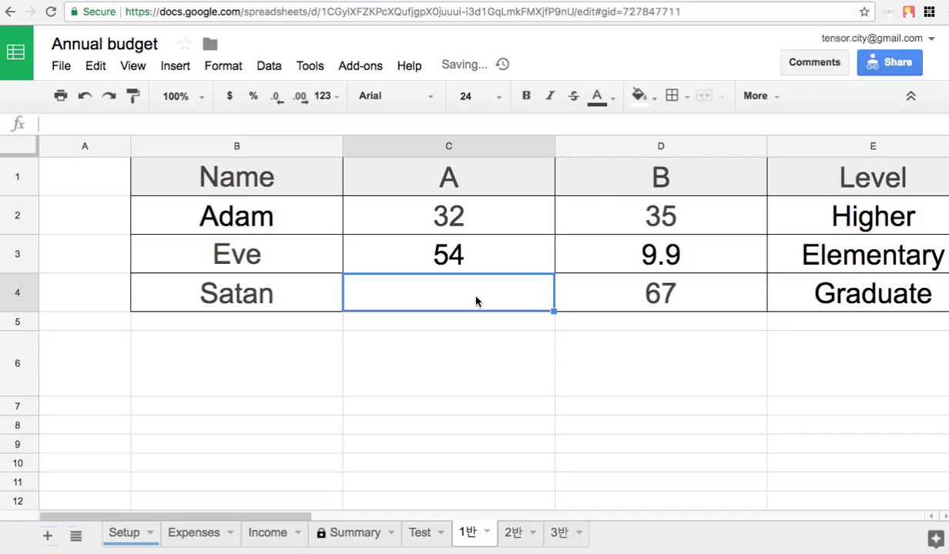
{"action": "type", "text": "89"}
{"action": "left_click", "coordinate": [491, 313]}
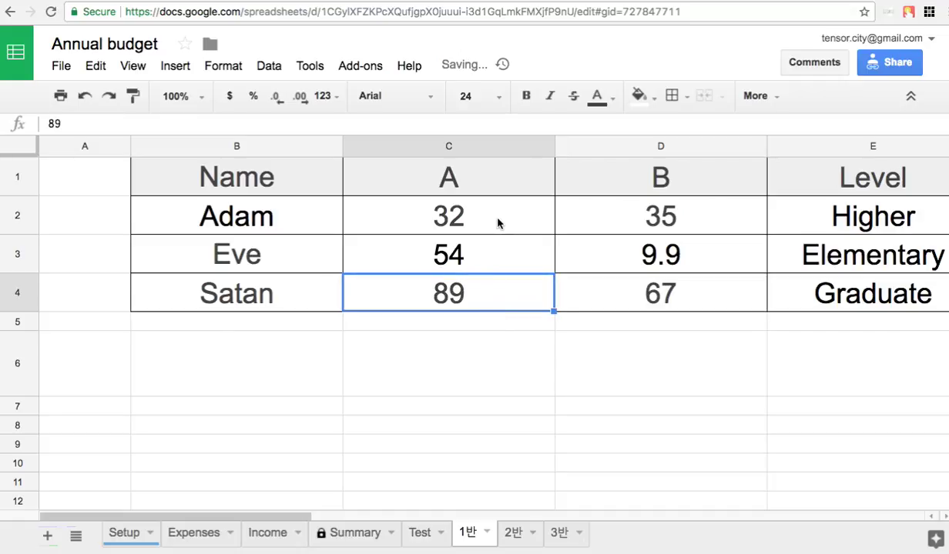
Copy the VLOOKUP formula text from the Level cell E2 without its equals sign, leaving the cell's formula as it is.
{"action": "left_click_drag", "start_coordinate": [498, 223], "coordinate": [624, 218]}
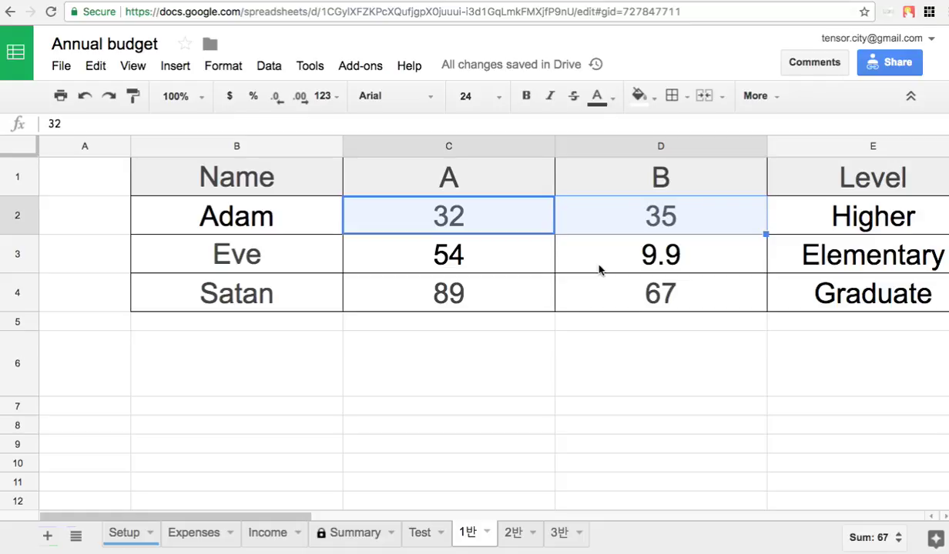
{"action": "scroll", "coordinate": [650, 262], "scroll_direction": "right", "scroll_amount": 2}
{"action": "double_click", "coordinate": [730, 220]}
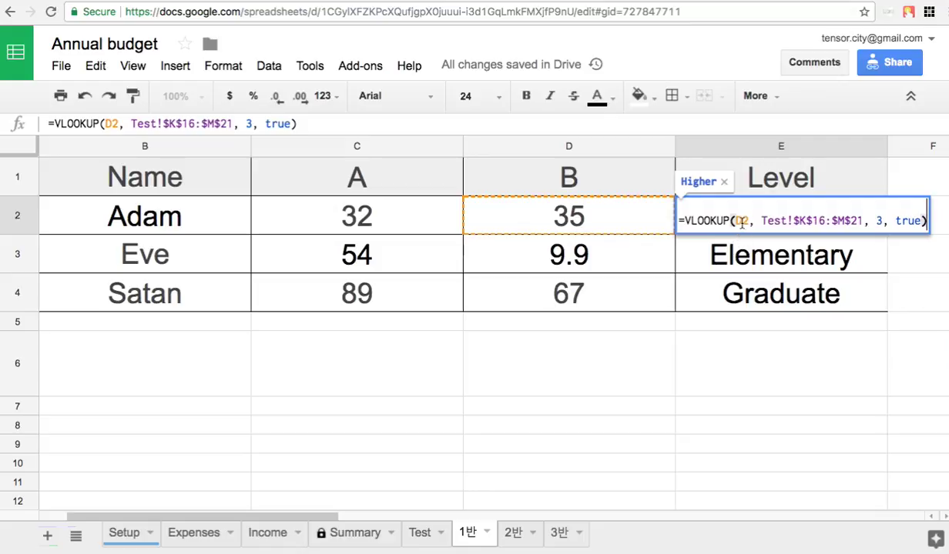
{"action": "left_click", "coordinate": [577, 218]}
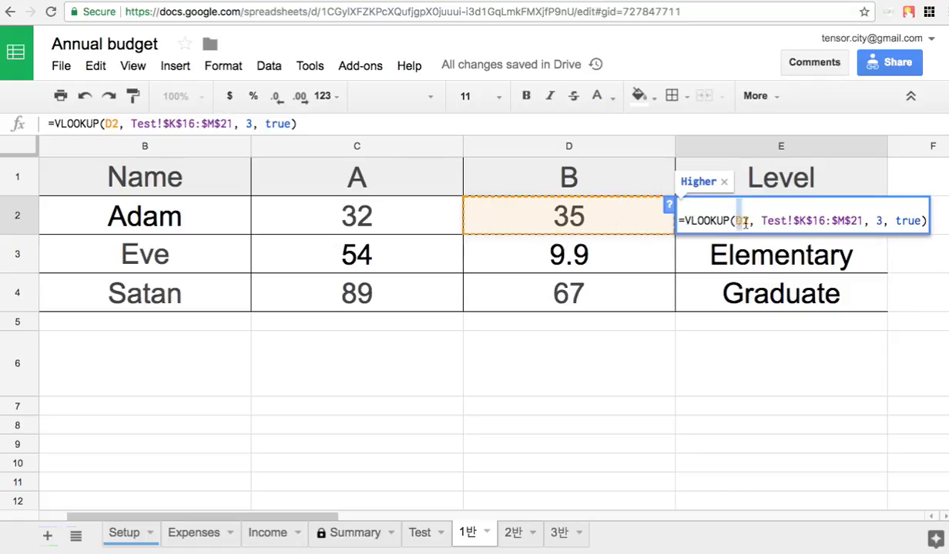
{"action": "left_click_drag", "start_coordinate": [686, 224], "coordinate": [941, 238]}
{"action": "key", "text": "ctrl+c"}
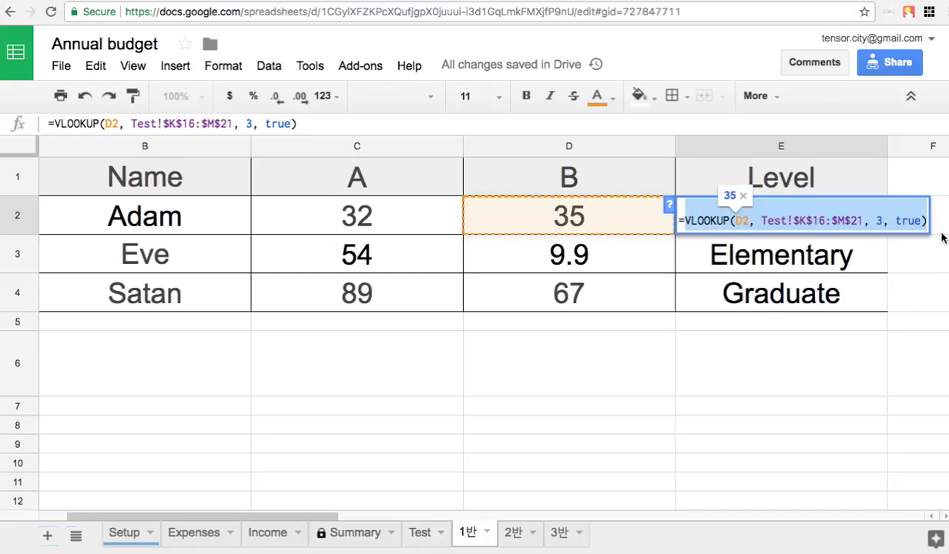
{"action": "key", "text": "Escape"}
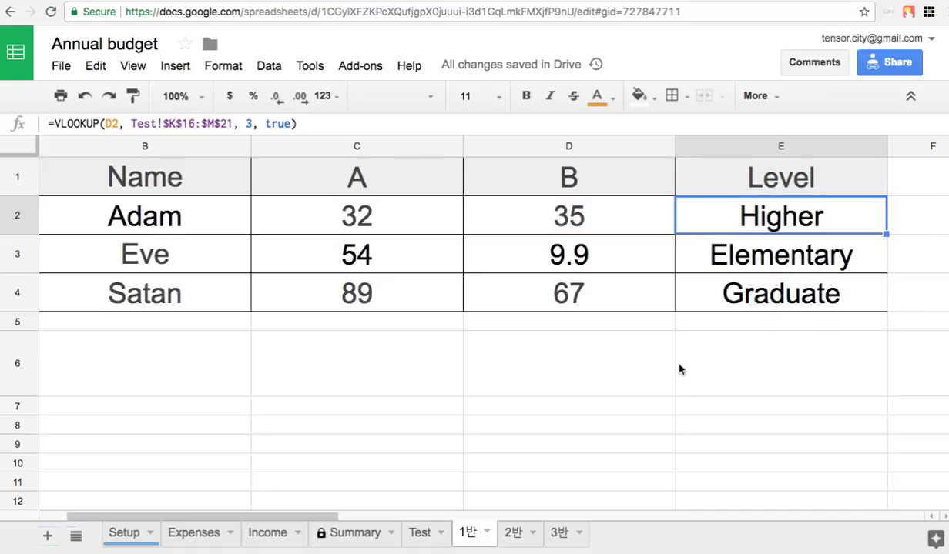
Place the copied VLOOKUP text in C6 as plain text, keeping the cell's own large font formatting.
{"action": "left_click", "coordinate": [433, 376]}
{"action": "key", "text": "ctrl+v"}
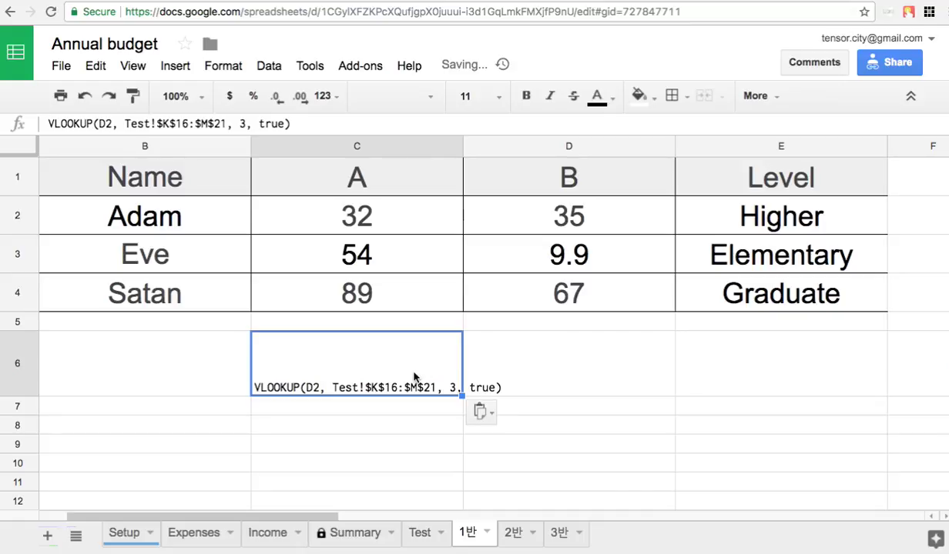
{"action": "key", "text": "ctrl+z"}
{"action": "double_click", "coordinate": [413, 378]}
{"action": "key", "text": "ctrl+v"}
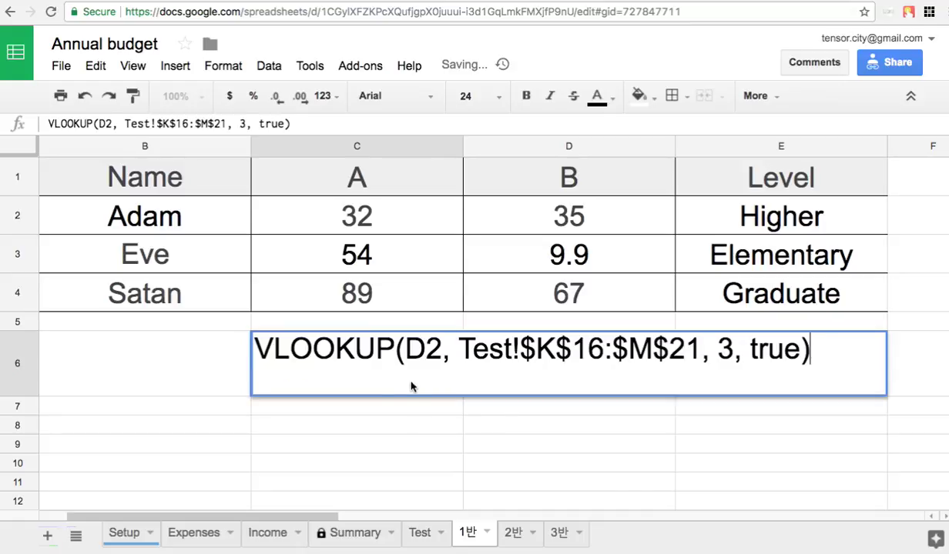
{"action": "key", "text": "Return"}
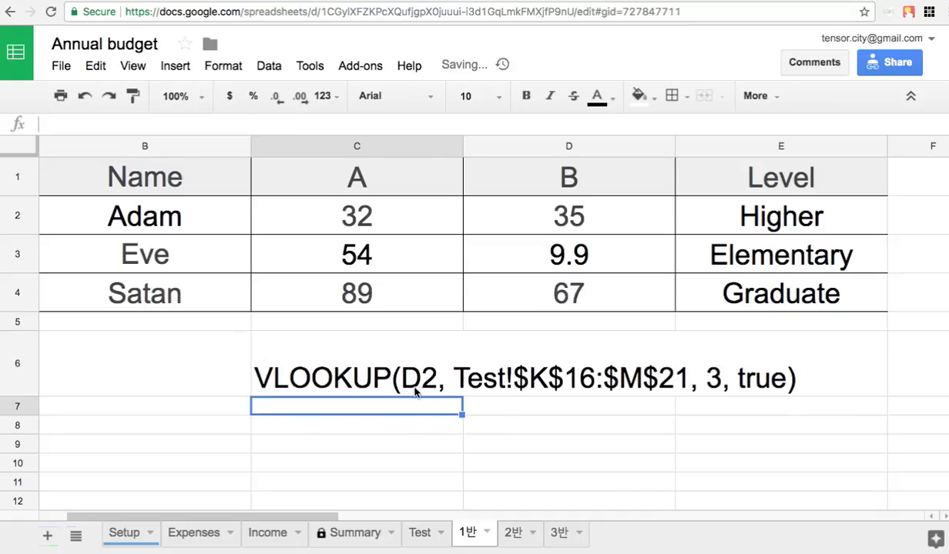
Replace the lookup value D2 with the bracketed sum (C2+D2) in the VLOOKUP text in C6.
{"action": "left_click", "coordinate": [563, 224]}
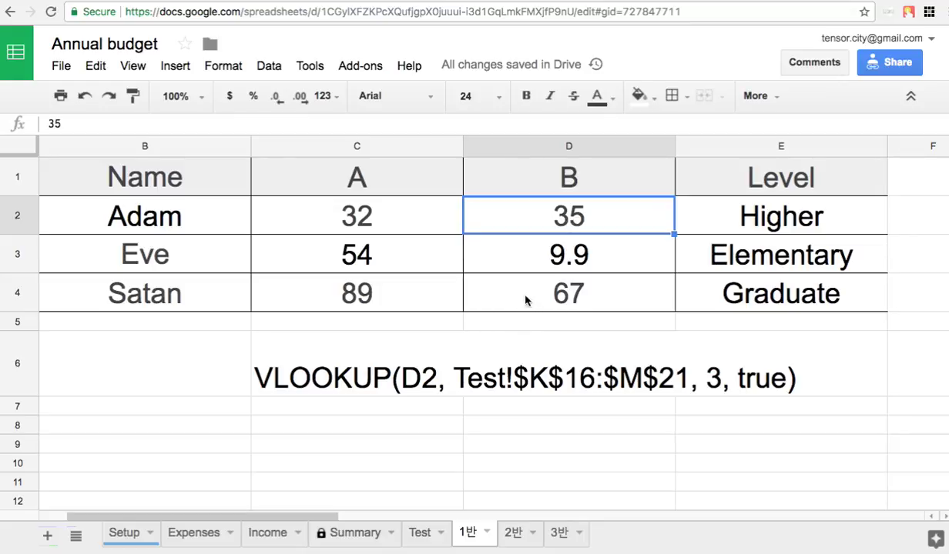
{"action": "left_click_drag", "start_coordinate": [405, 219], "coordinate": [532, 225]}
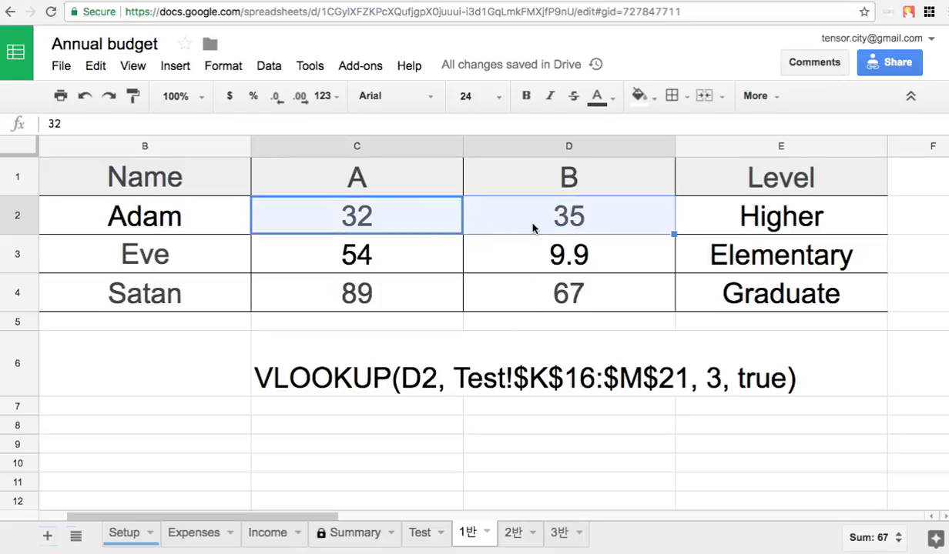
{"action": "double_click", "coordinate": [428, 384]}
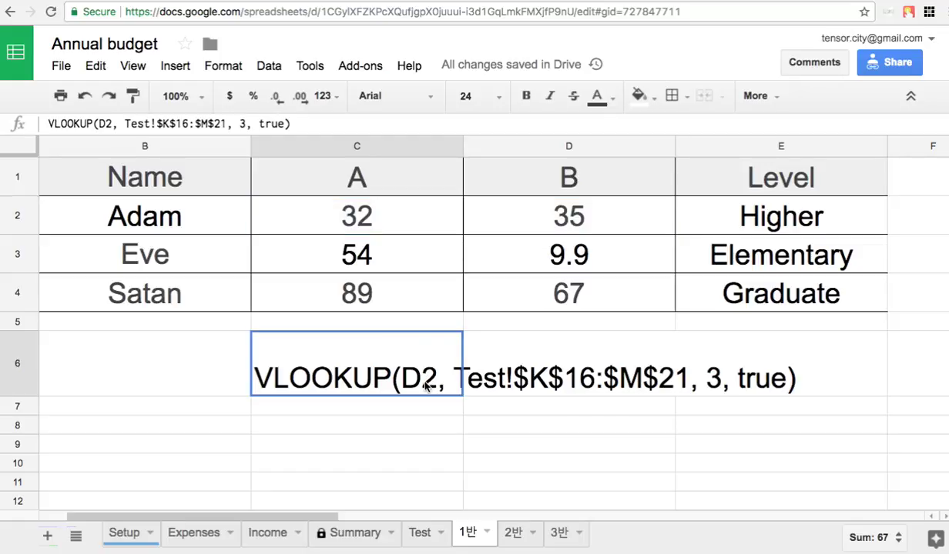
{"action": "left_click_drag", "start_coordinate": [408, 355], "coordinate": [437, 351]}
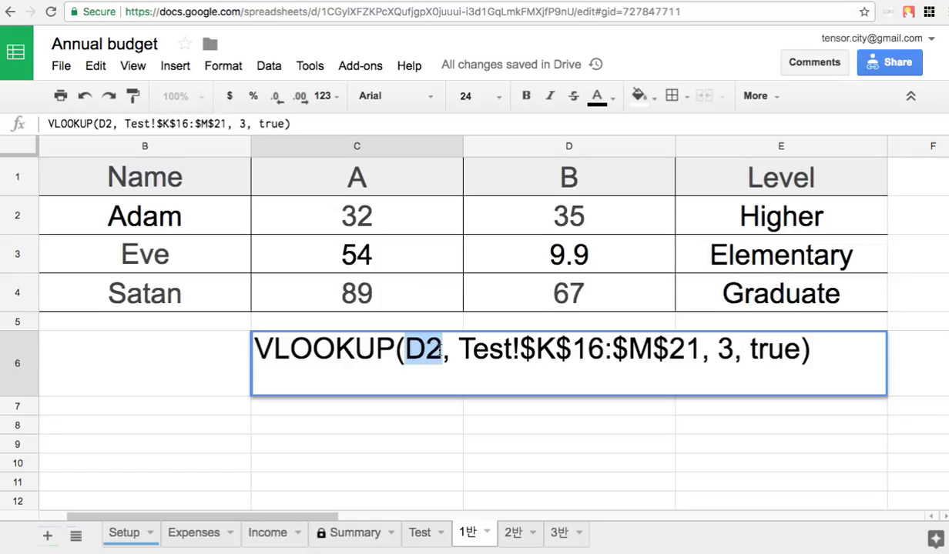
{"action": "type", "text": "C2"}
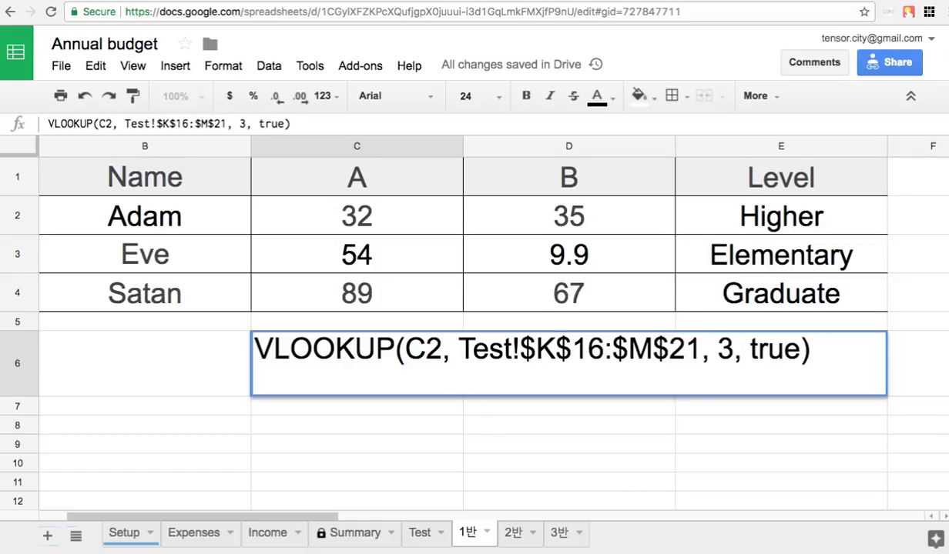
{"action": "type", "text": "+D"}
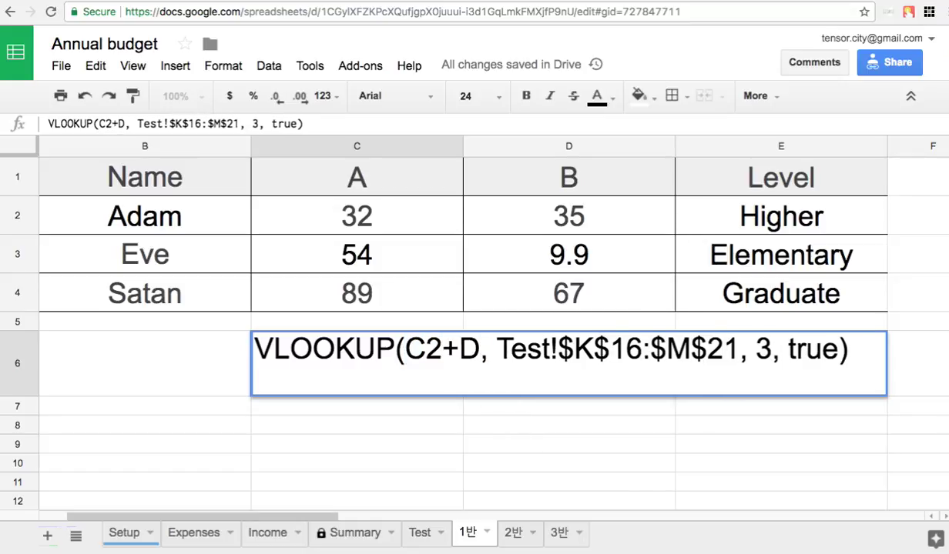
{"action": "type", "text": "2)"}
{"action": "key", "text": "Left"}
{"action": "key", "text": "Left"}
{"action": "key", "text": "Left"}
{"action": "key", "text": "Left"}
{"action": "key", "text": "Left"}
{"action": "key", "text": "Left"}
{"action": "type", "text": "("}
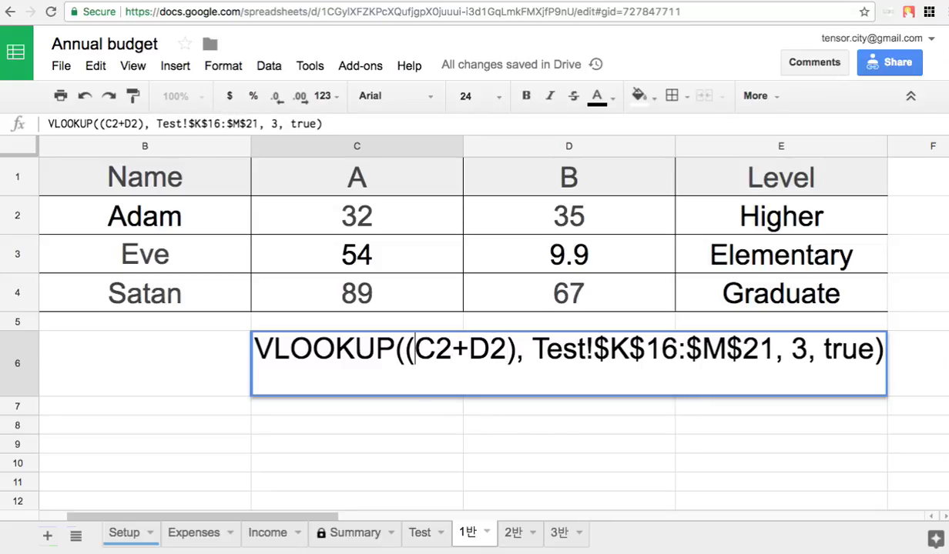
Divide the bracketed sum in C6 by 2 so the lookup value reads (C2+D2)/2.
{"action": "left_click", "coordinate": [515, 350]}
{"action": "type", "text": "/2"}
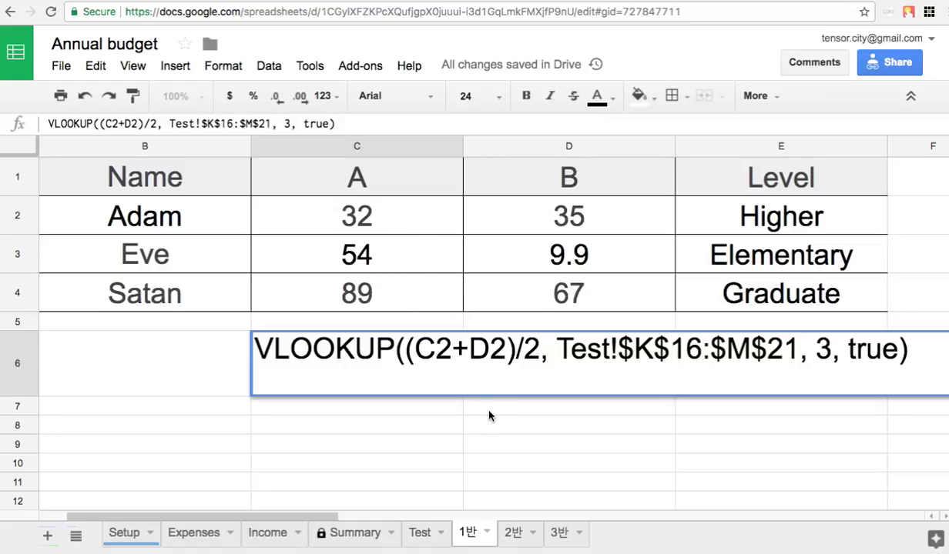
{"action": "key", "text": "Return"}
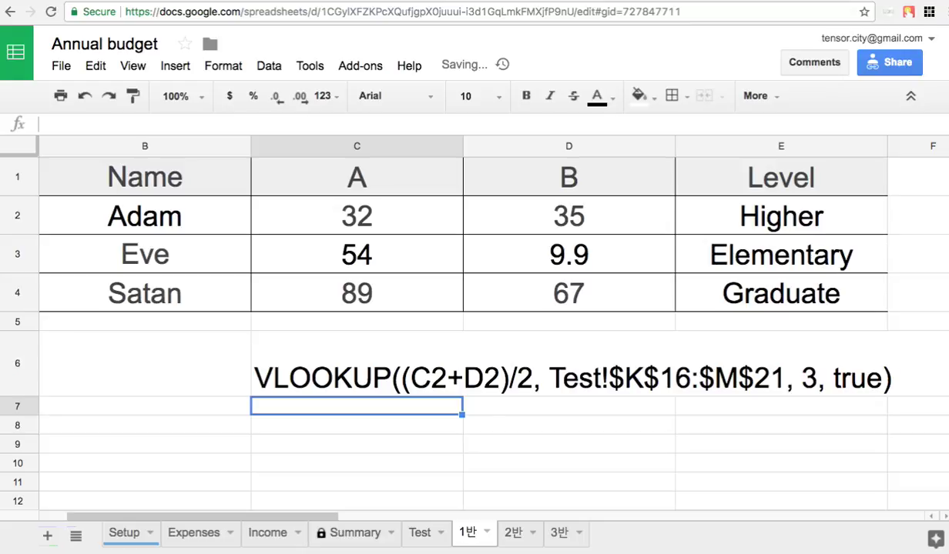
Move the text from C6 into E2 as =VLOOKUP((C2+D2)/2, Test!$K$16:$M$21, 3, true) and fill it down to E4.
{"action": "double_click", "coordinate": [454, 385]}
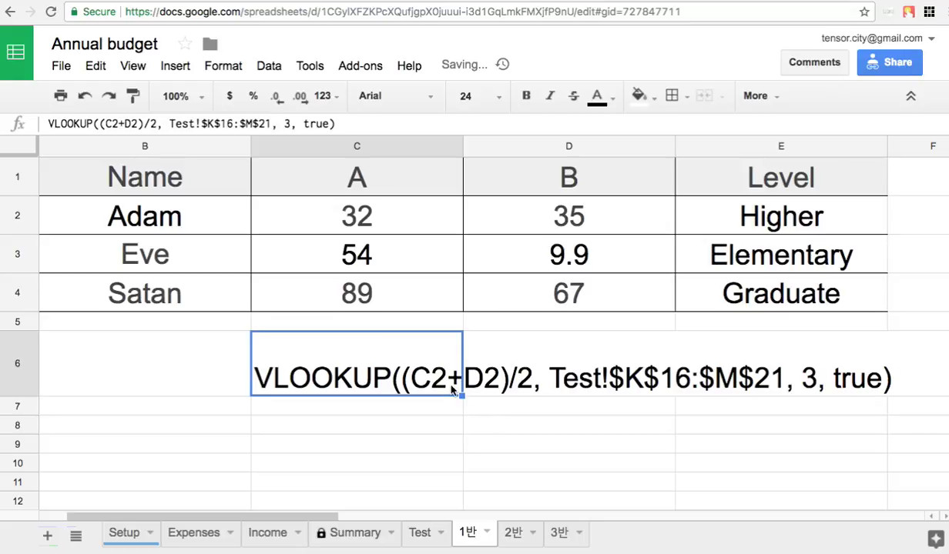
{"action": "triple_click", "coordinate": [256, 355]}
{"action": "key", "text": "BackSpace"}
{"action": "double_click", "coordinate": [773, 220]}
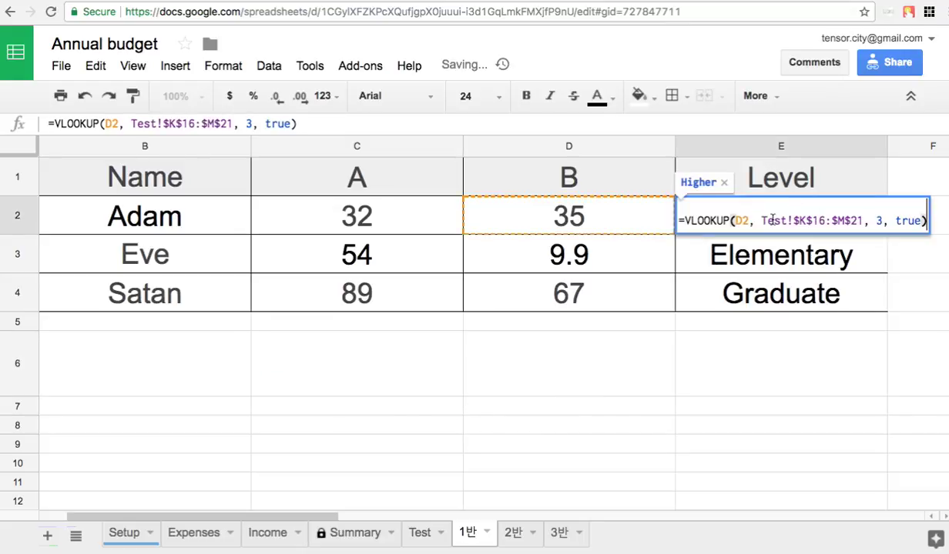
{"action": "key", "text": "ctrl+a"}
{"action": "type", "text": "=VLOOKUP((C2+D2)/2, Test!$K$16:$M$21, 3, true)"}
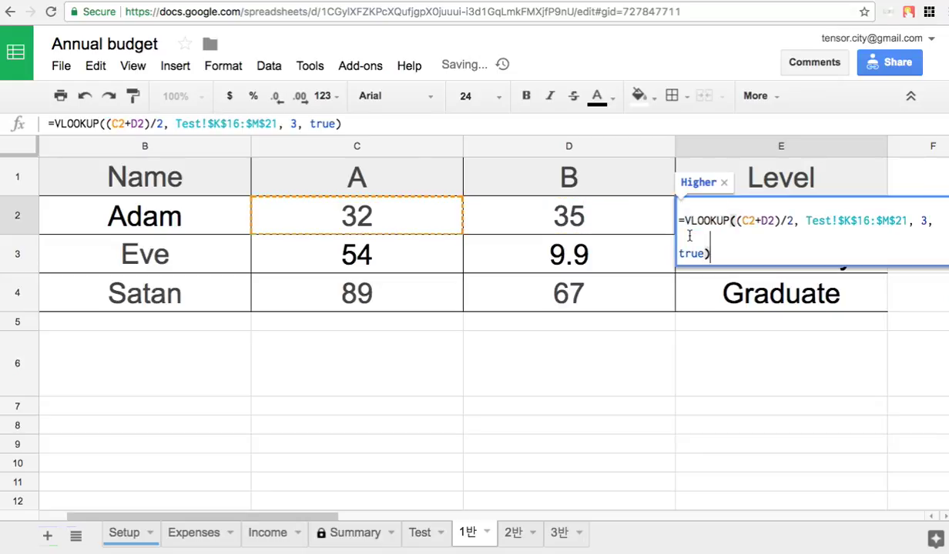
{"action": "key", "text": "Return"}
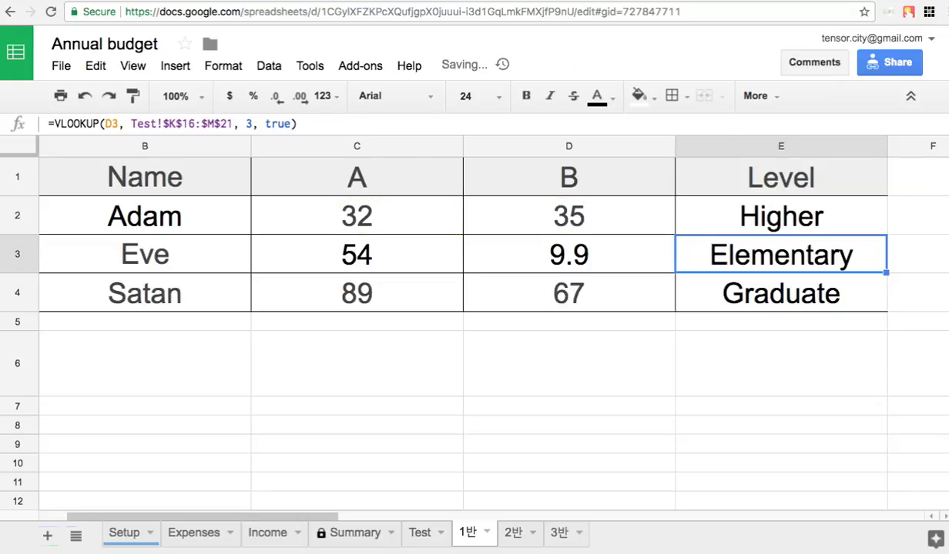
{"action": "left_click", "coordinate": [740, 216]}
{"action": "left_click_drag", "start_coordinate": [887, 234], "coordinate": [889, 303]}
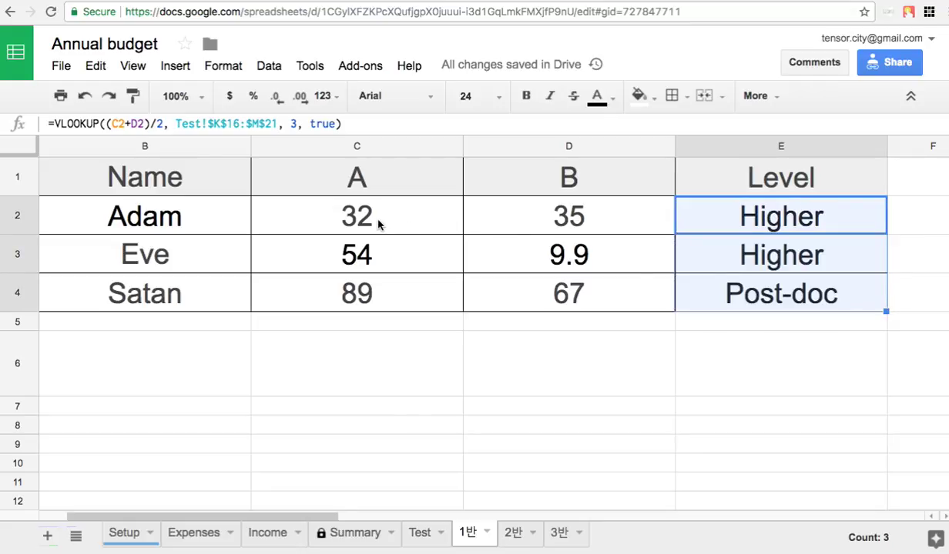
Replace the lookup value (C2+D2)/2 in the E2 formula with average(C2:D2).
{"action": "double_click", "coordinate": [724, 216]}
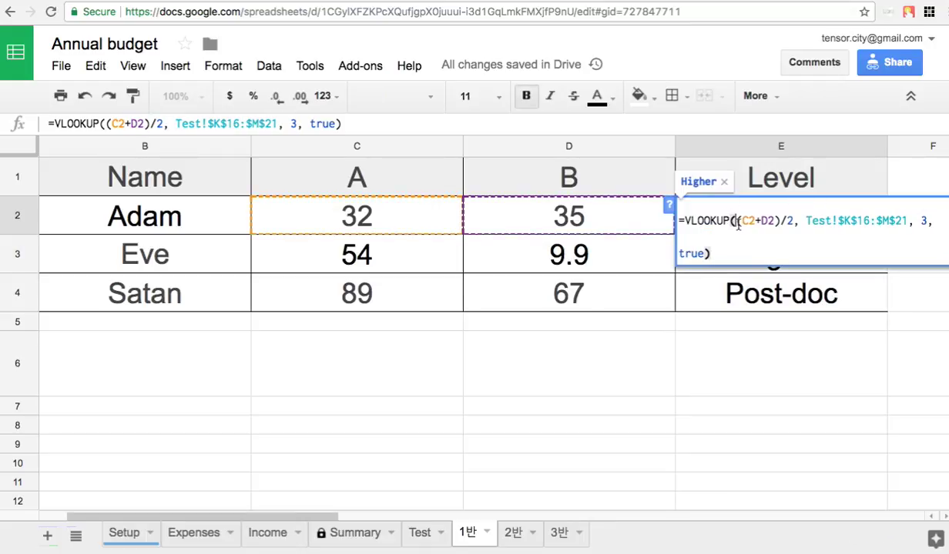
{"action": "left_click", "coordinate": [737, 221]}
{"action": "type", "text": "average"}
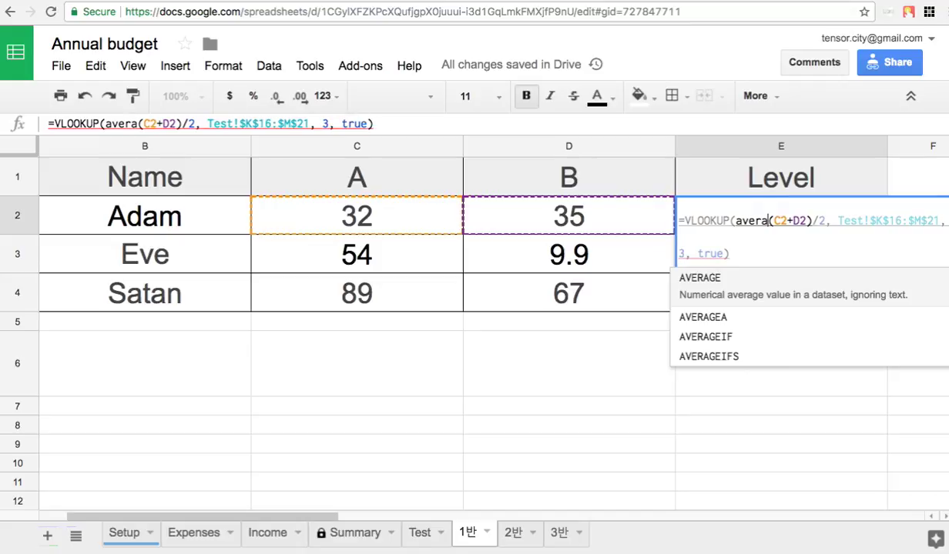
{"action": "left_click", "coordinate": [803, 221]}
{"action": "key", "text": "BackSpace"}
{"action": "type", "text": ":"}
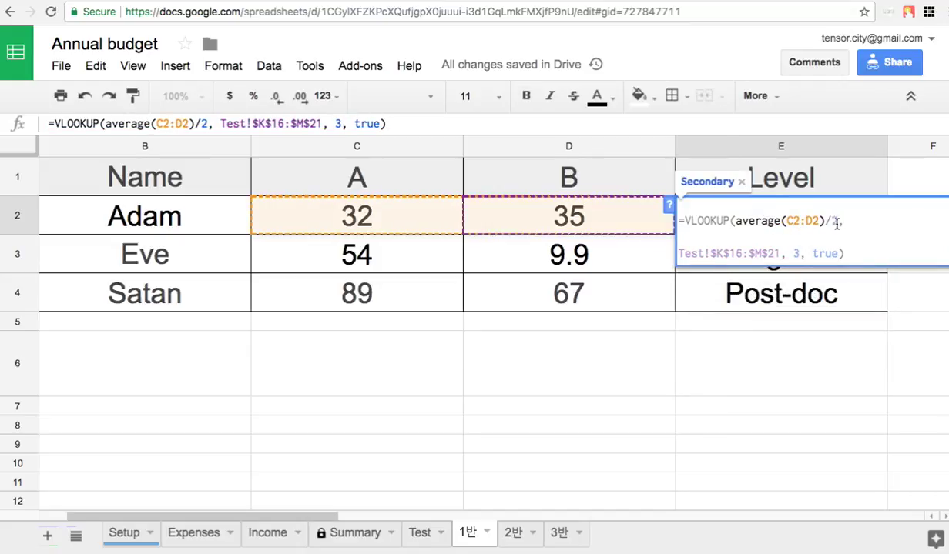
{"action": "left_click_drag", "start_coordinate": [826, 221], "coordinate": [839, 221]}
{"action": "key", "text": "BackSpace"}
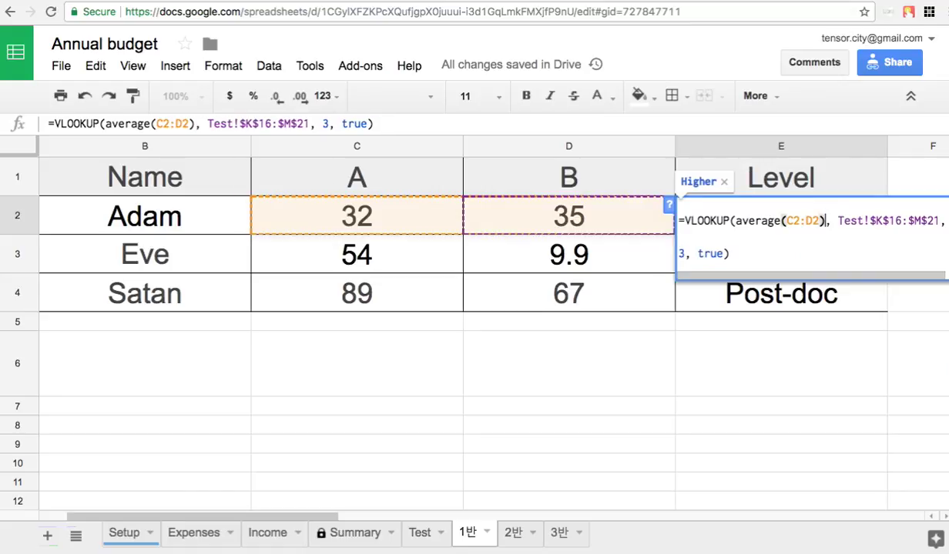
{"action": "key", "text": "Return"}
{"action": "left_click", "coordinate": [809, 219]}
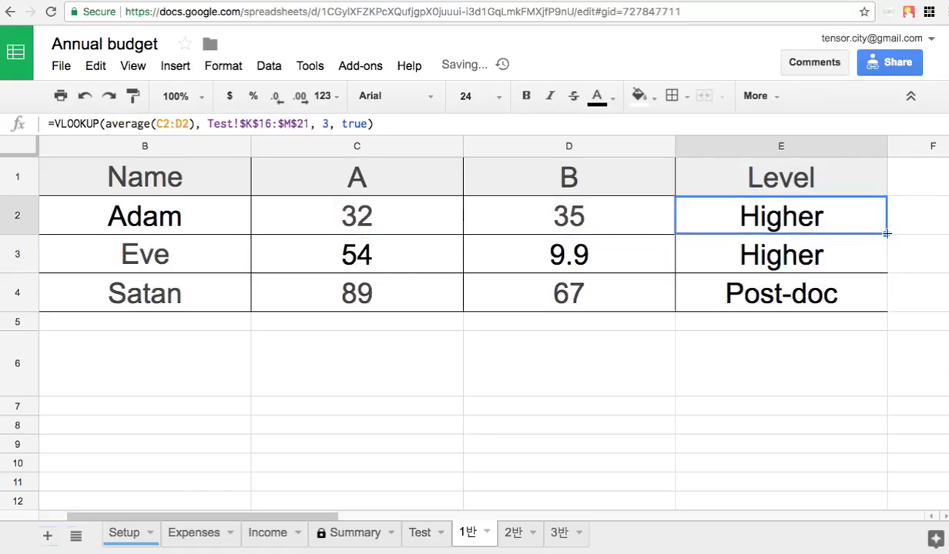
Fill the averaged VLOOKUP formula in E2 down to E4.
{"action": "left_click", "coordinate": [877, 290], "text": "shift"}
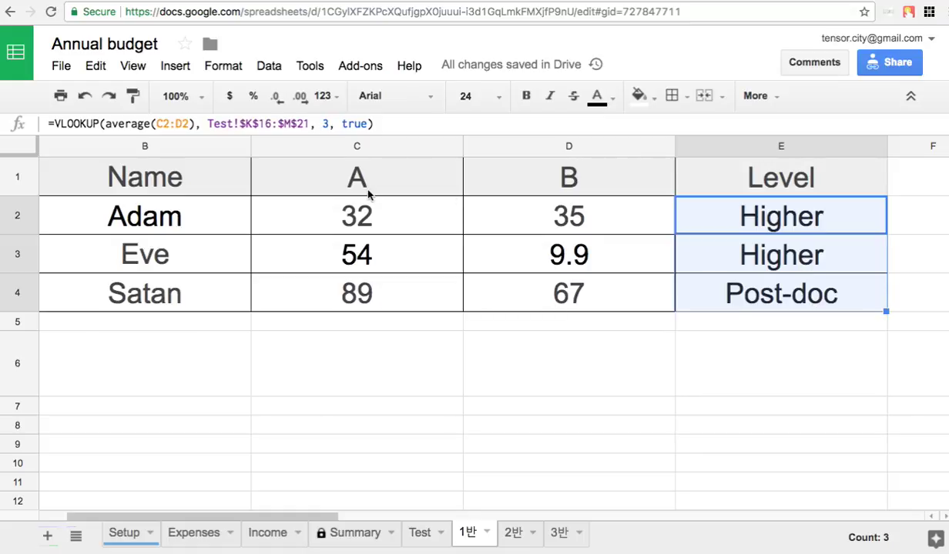
Insert a column to the right of column D and head it C.
{"action": "right_click", "coordinate": [496, 147]}
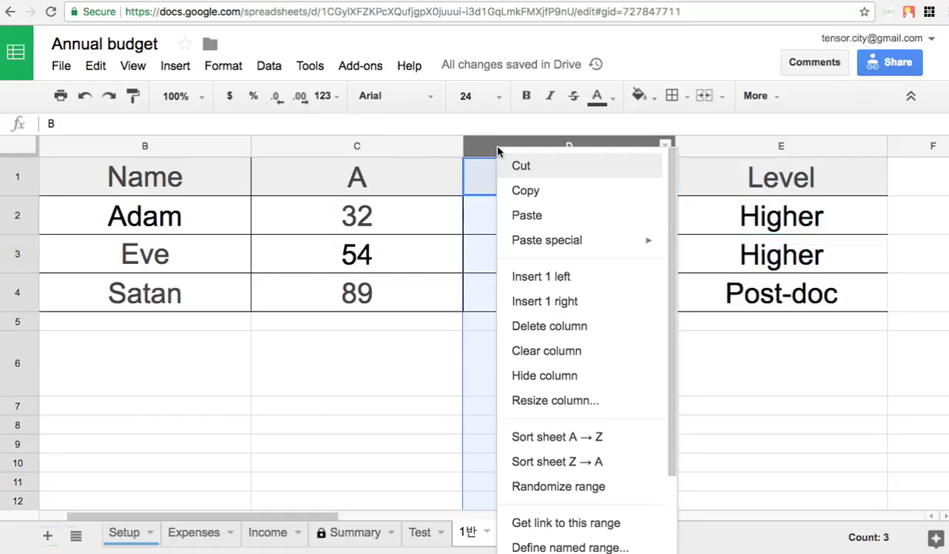
{"action": "left_click", "coordinate": [566, 302]}
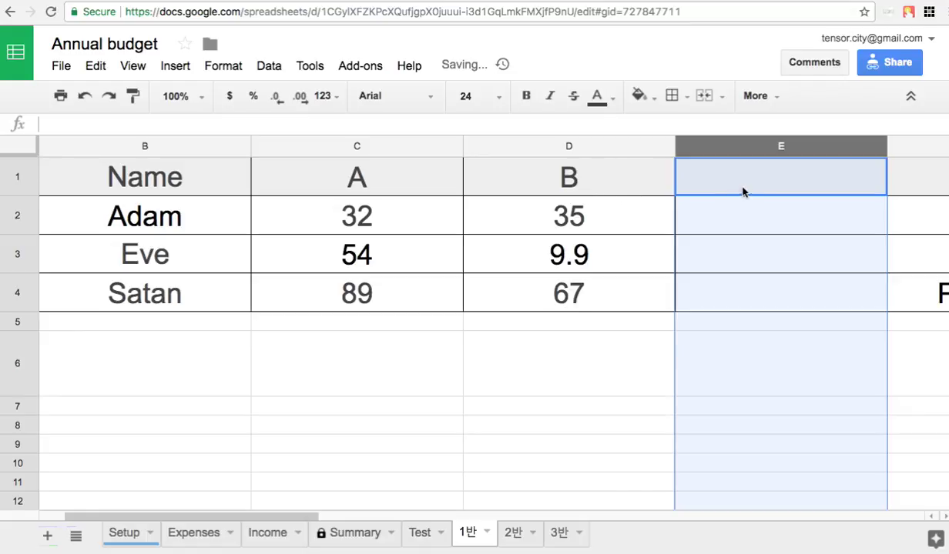
{"action": "left_click", "coordinate": [763, 187]}
{"action": "type", "text": "C"}
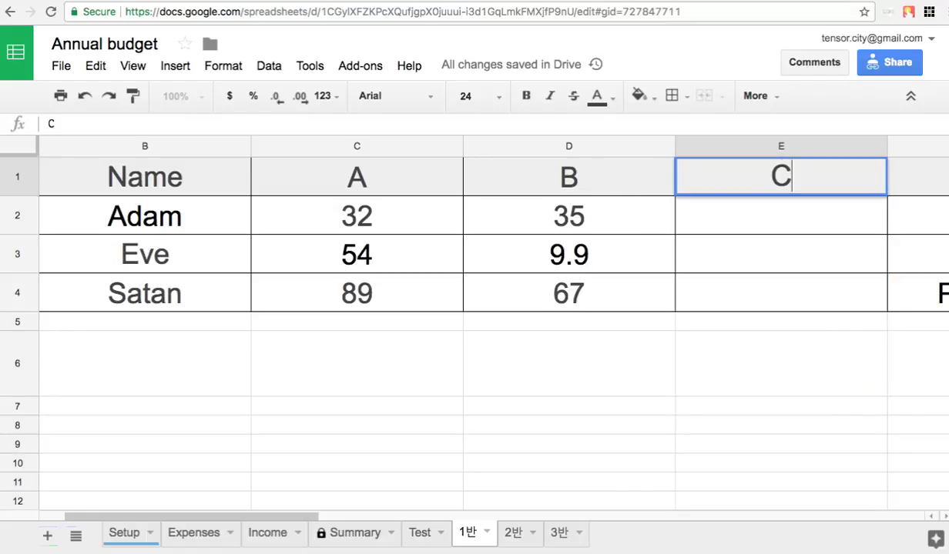
Rename the score headers in C1, D1 and E1 to Math, Coding and Robotics.
{"action": "left_click", "coordinate": [346, 192]}
{"action": "type", "text": "Math"}
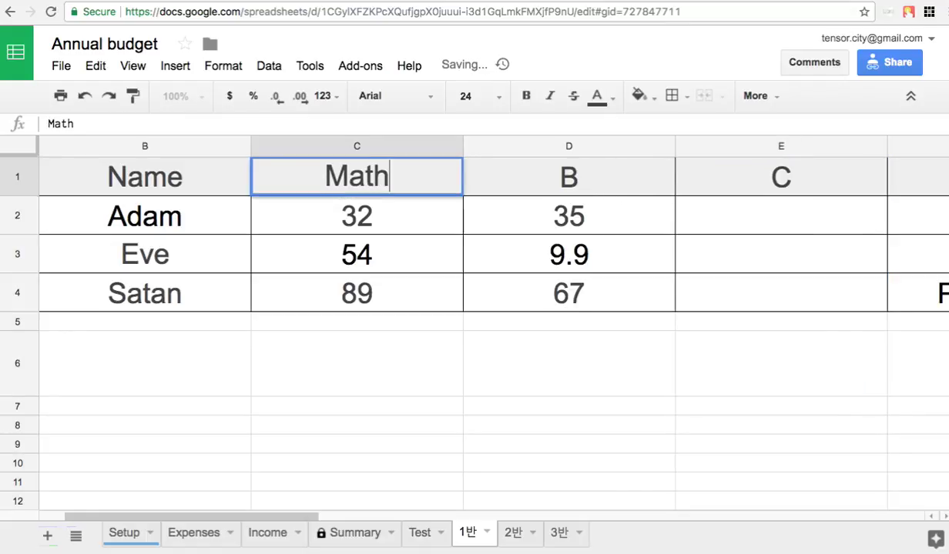
{"action": "left_click", "coordinate": [579, 194]}
{"action": "type", "text": "C"}
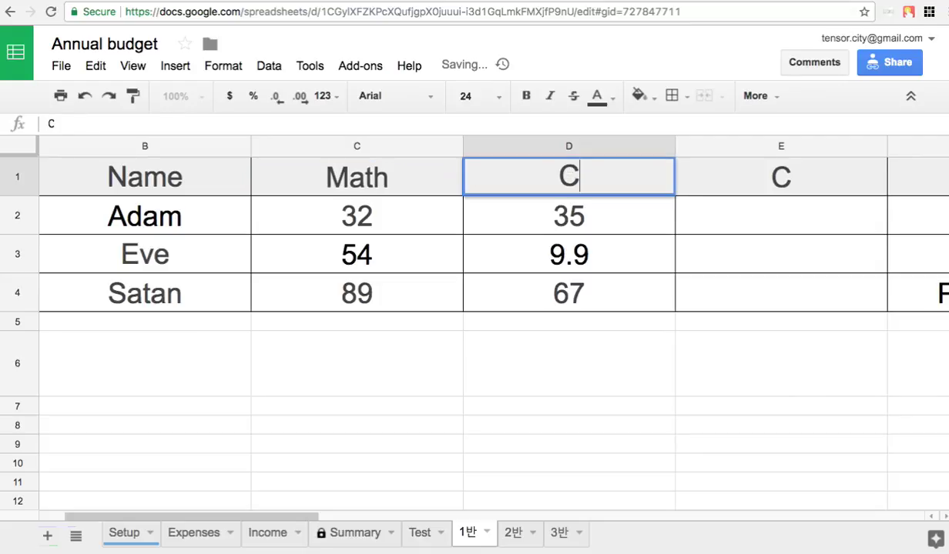
{"action": "type", "text": "oding"}
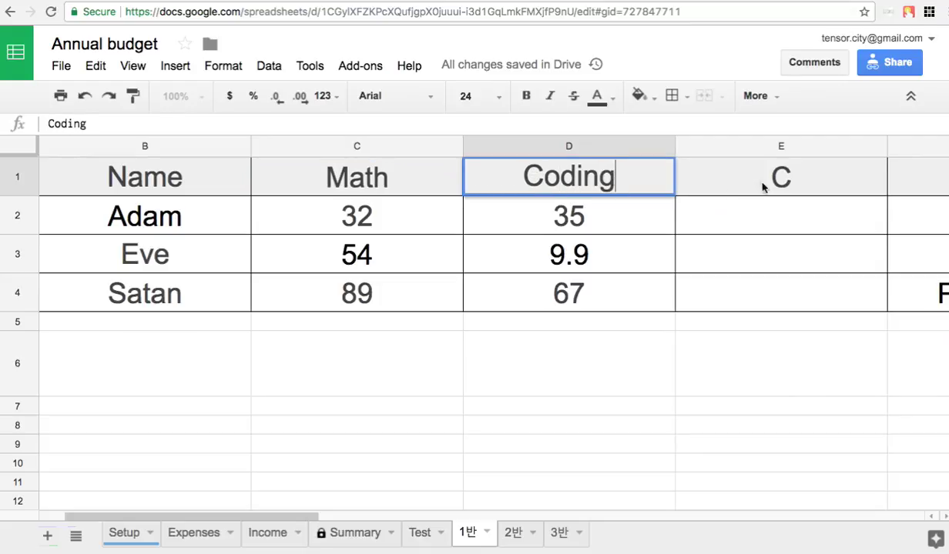
{"action": "left_click", "coordinate": [768, 186]}
{"action": "type", "text": "Robo"}
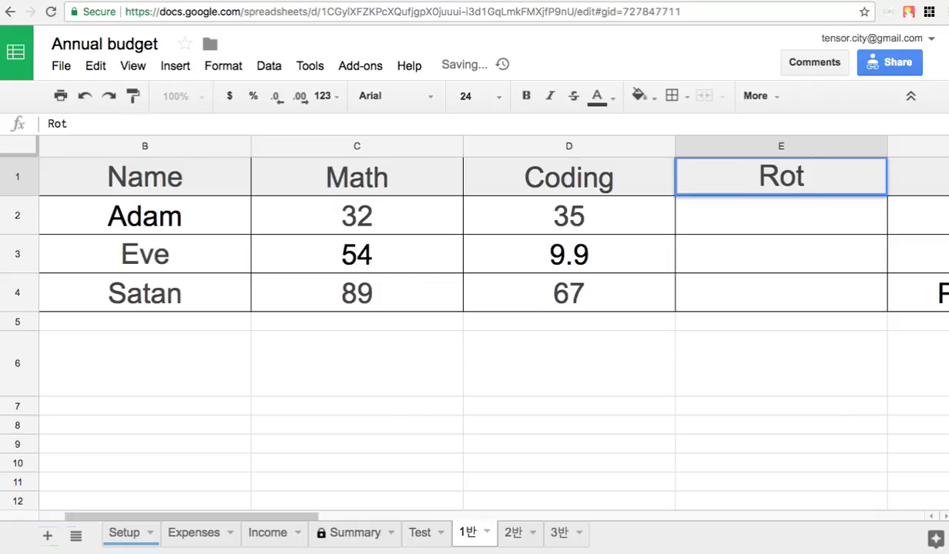
{"action": "type", "text": "tics"}
Enter the Robotics scores 76, 45 and 88 in E2 to E4.
{"action": "left_click", "coordinate": [752, 228]}
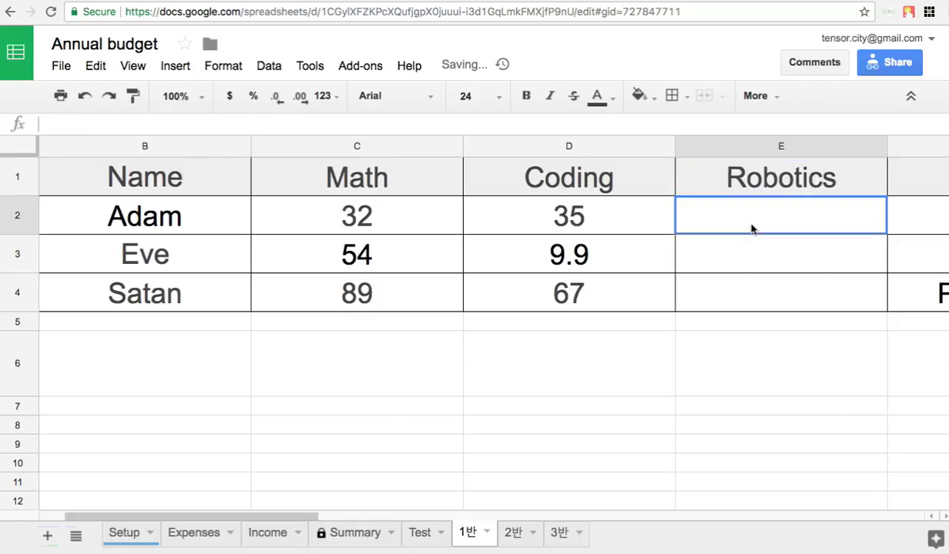
{"action": "type", "text": "76"}
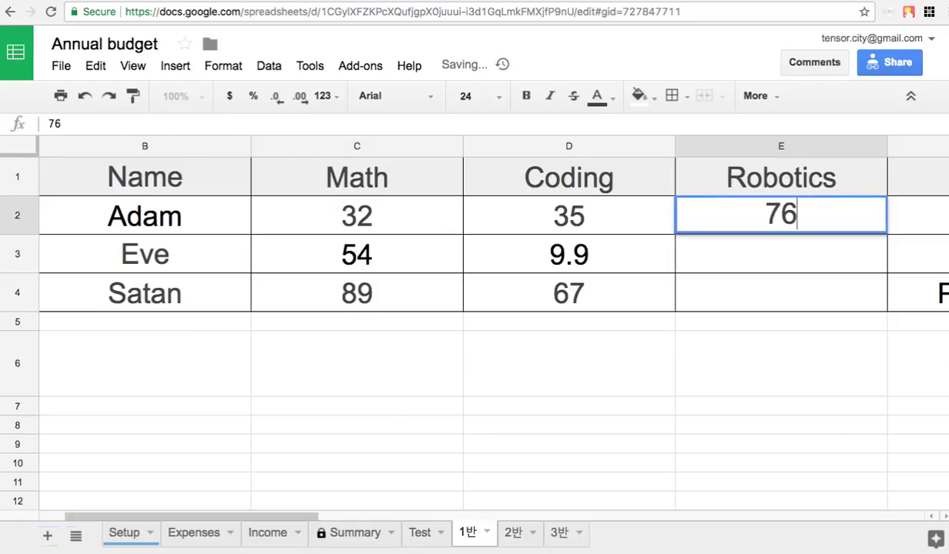
{"action": "left_click", "coordinate": [768, 266]}
{"action": "type", "text": "45"}
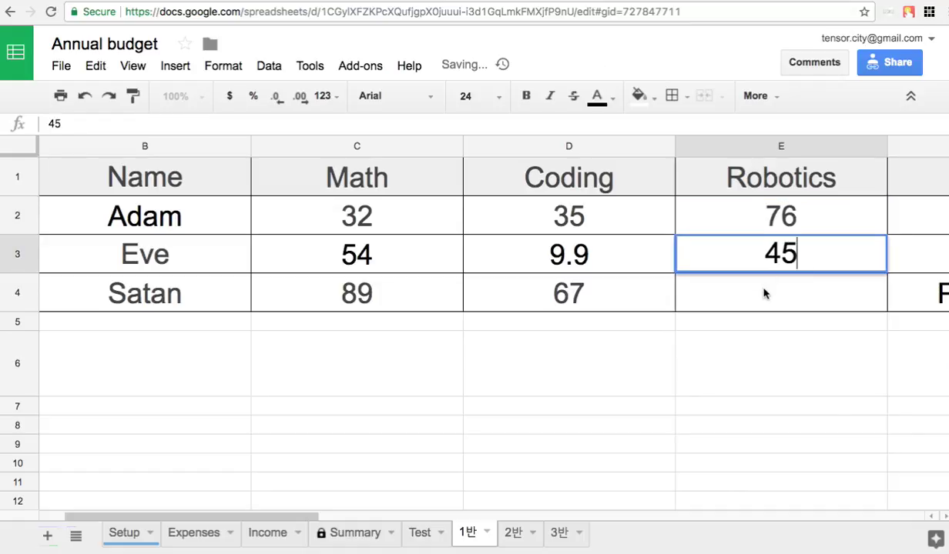
{"action": "left_click", "coordinate": [764, 293]}
{"action": "type", "text": "88"}
Remove the decimal point from the Coding score in D3 so it reads 99.
{"action": "left_click", "coordinate": [627, 258]}
{"action": "double_click", "coordinate": [621, 254]}
{"action": "left_click_drag", "start_coordinate": [561, 254], "coordinate": [572, 256]}
{"action": "key", "text": "BackSpace"}
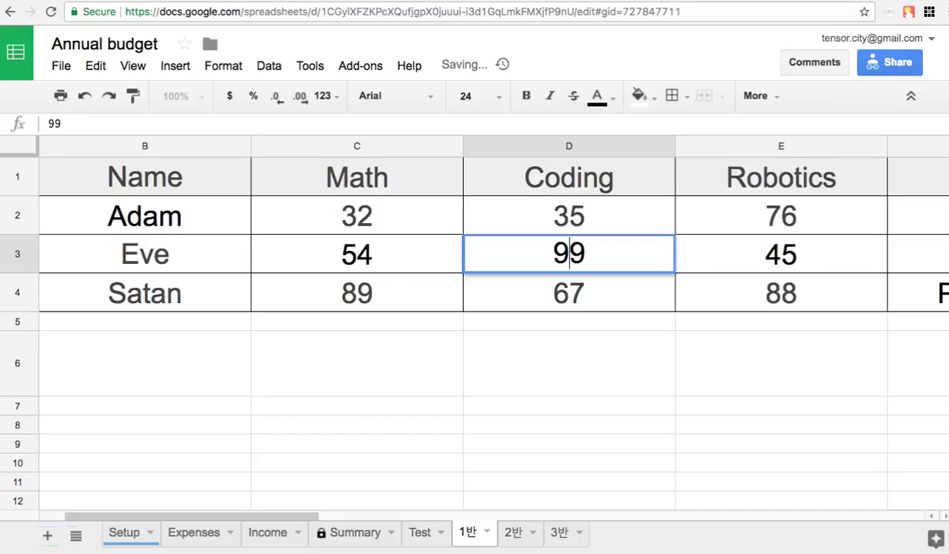
{"action": "left_click", "coordinate": [677, 375]}
Narrow the Math, Coding and Robotics columns together to one equal width that still fits their headers.
{"action": "scroll", "coordinate": [676, 375], "scroll_direction": "right", "scroll_amount": 2}
{"action": "scroll", "coordinate": [676, 375], "scroll_direction": "right", "scroll_amount": 1}
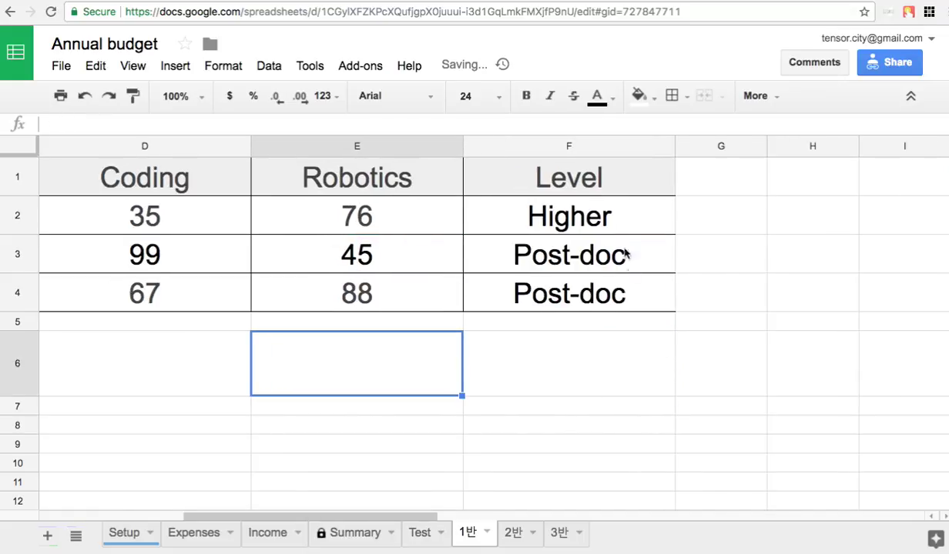
{"action": "left_click", "coordinate": [377, 148]}
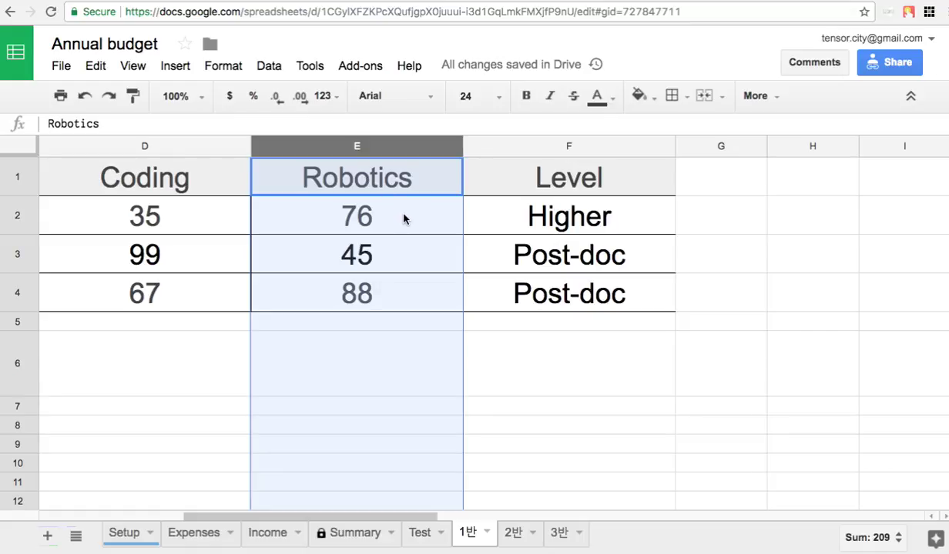
{"action": "scroll", "coordinate": [403, 219], "scroll_direction": "right", "scroll_amount": 5}
{"action": "scroll", "coordinate": [403, 217], "scroll_direction": "left", "scroll_amount": 8}
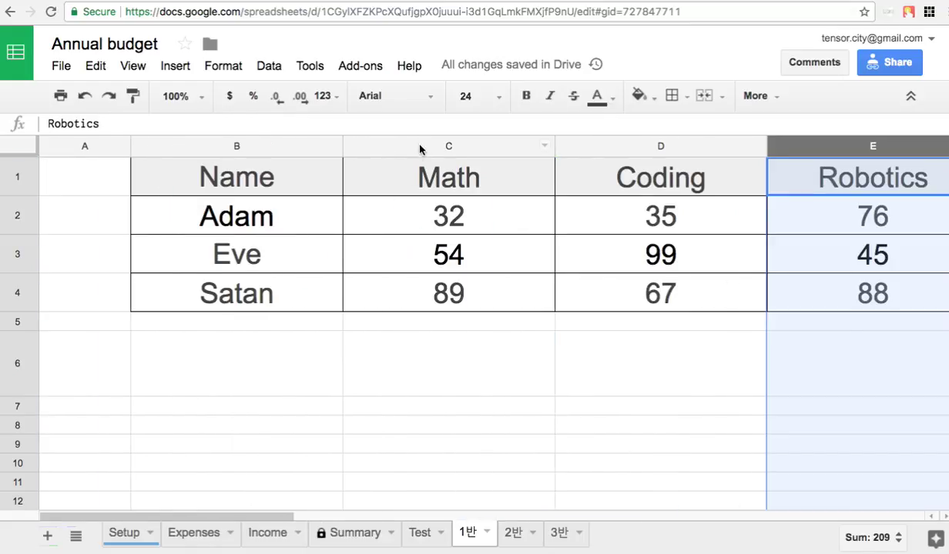
{"action": "left_click", "coordinate": [533, 151], "text": "shift"}
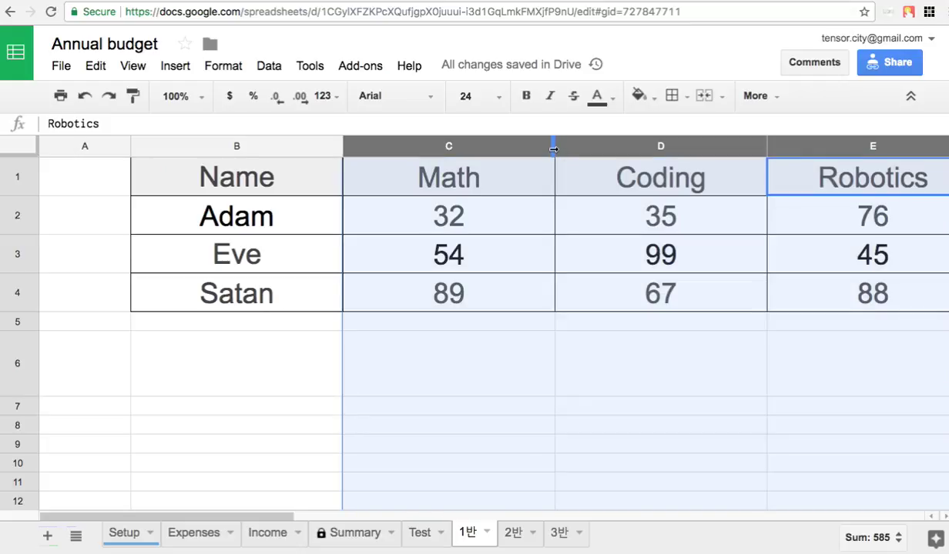
{"action": "left_click_drag", "start_coordinate": [554, 148], "coordinate": [490, 157]}
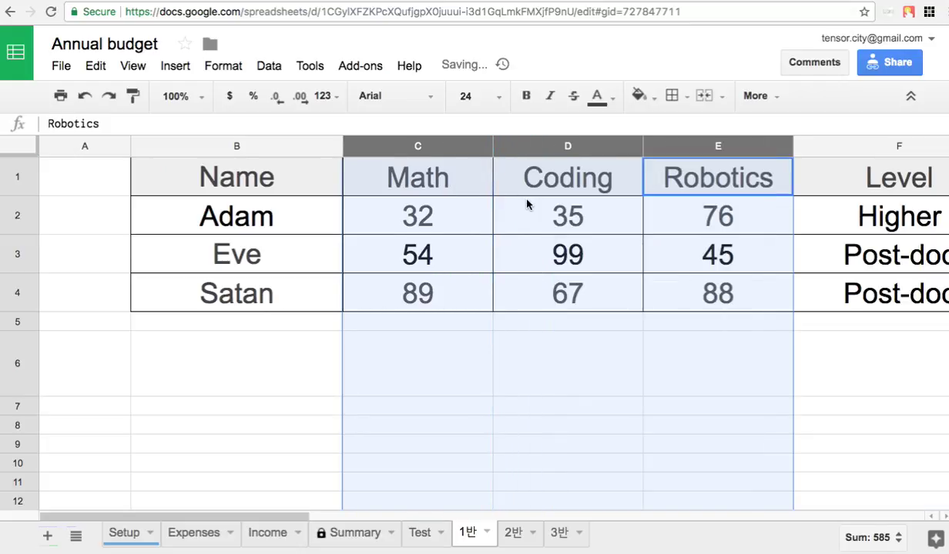
Extend the average range in the F2 level formula to C2:E2 and fill the formula down to F4.
{"action": "double_click", "coordinate": [828, 218]}
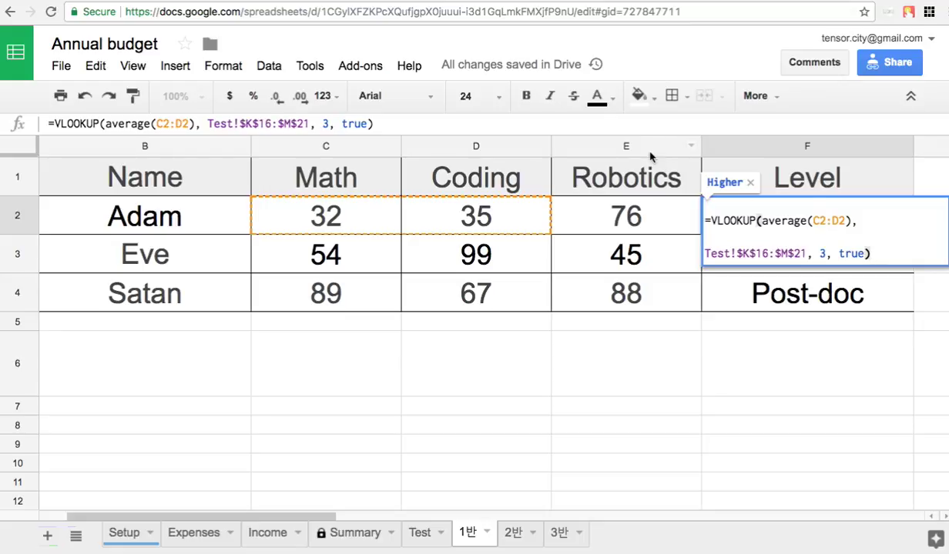
{"action": "left_click", "coordinate": [837, 223]}
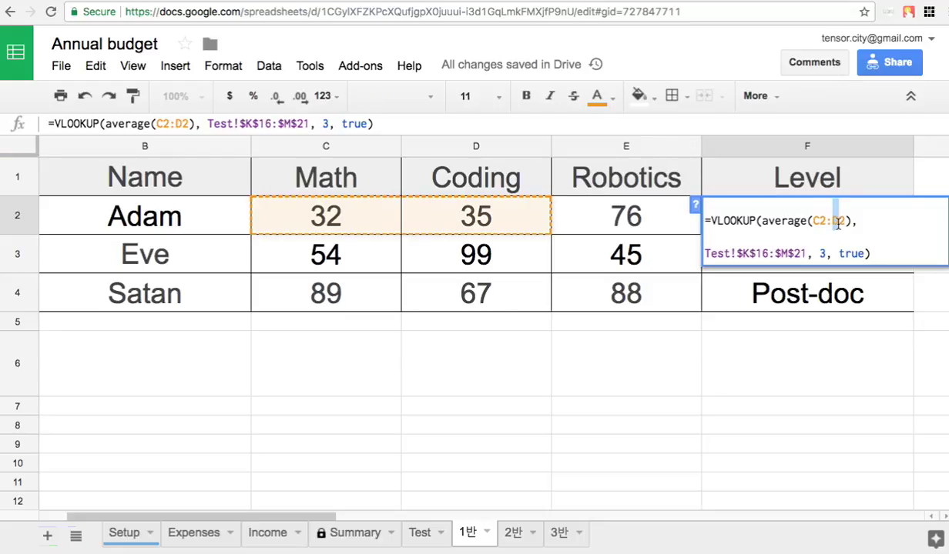
{"action": "type", "text": "E"}
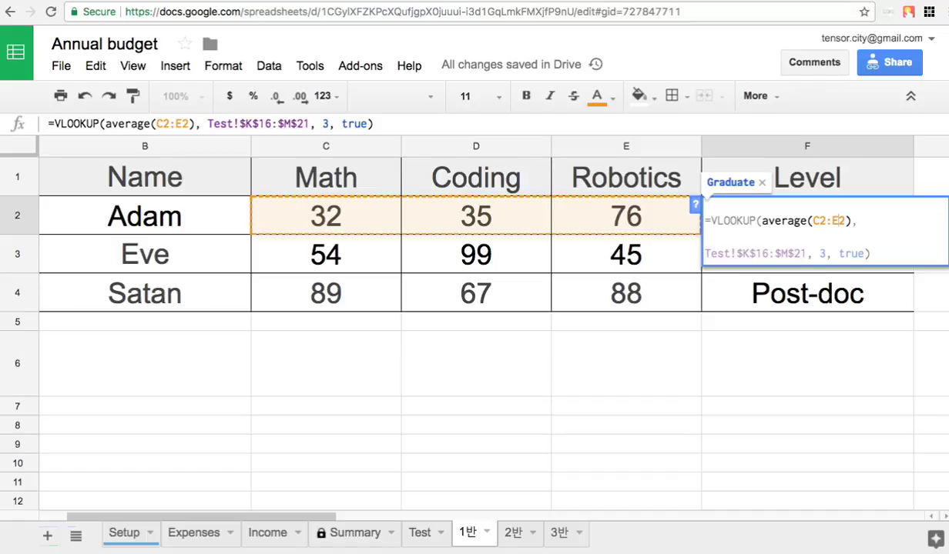
{"action": "key", "text": "Return"}
{"action": "left_click", "coordinate": [853, 217]}
{"action": "left_click_drag", "start_coordinate": [912, 235], "coordinate": [900, 293]}
Inspect the average function and its cell range in the F3 formula, leaving the formula unedited.
{"action": "left_click", "coordinate": [844, 260]}
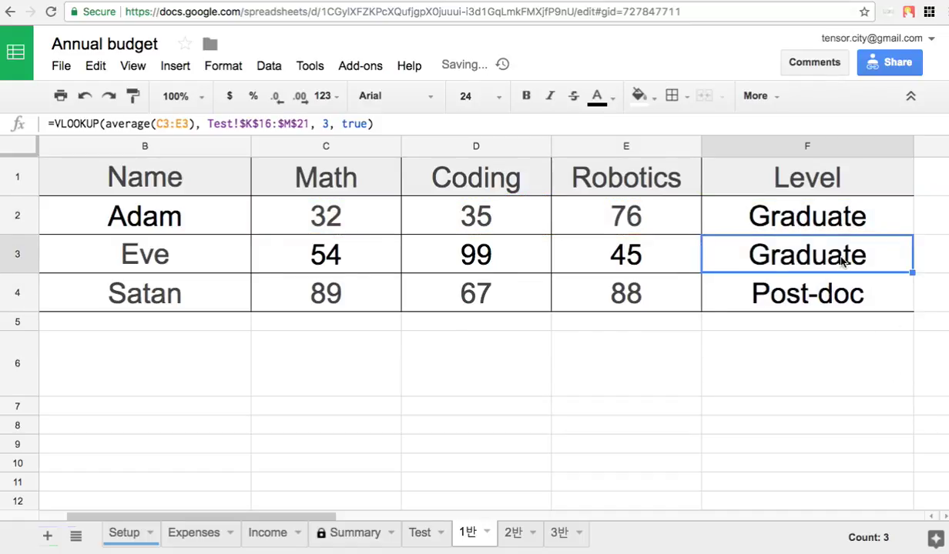
{"action": "double_click", "coordinate": [843, 260]}
{"action": "double_click", "coordinate": [779, 261]}
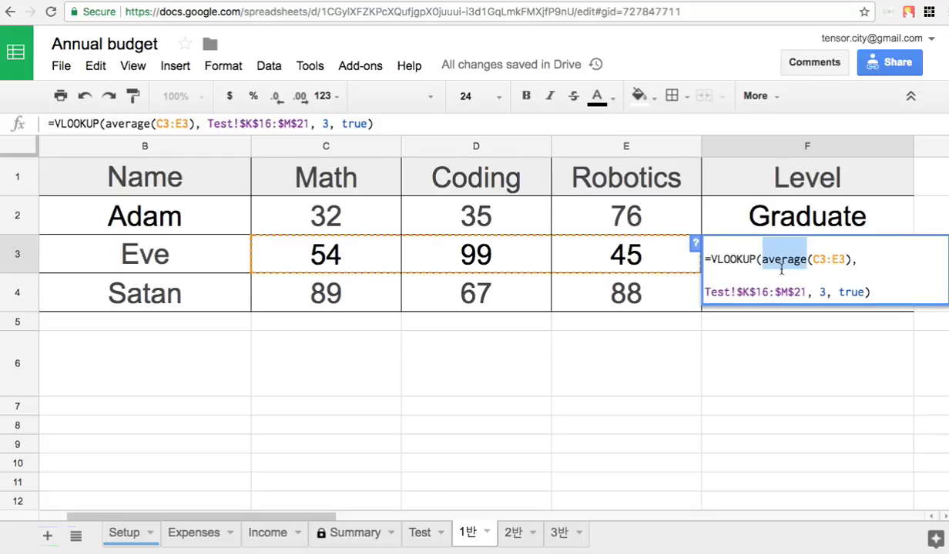
{"action": "left_click", "coordinate": [673, 336]}
{"action": "key", "text": "Escape"}
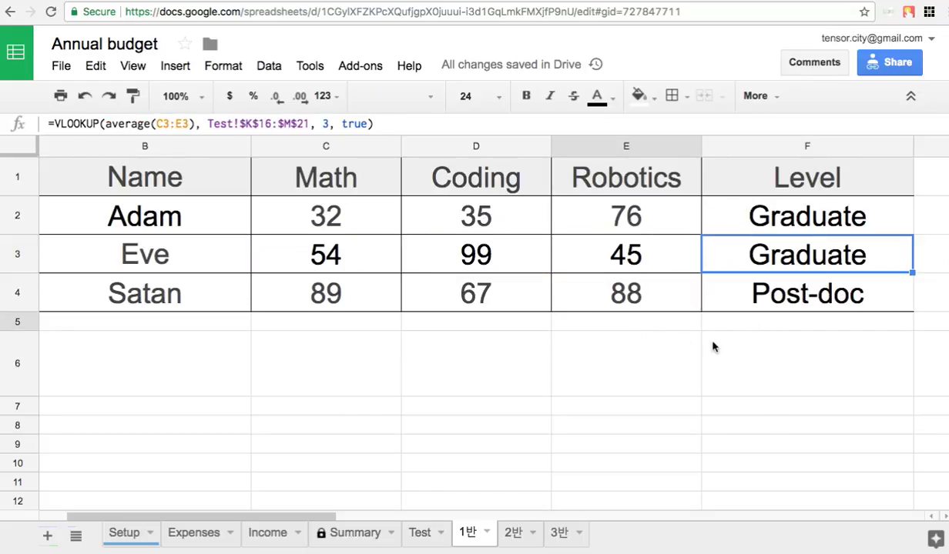
View the 2반 and 3반 sheets to examine their test score and level tables.
{"action": "left_click", "coordinate": [512, 535]}
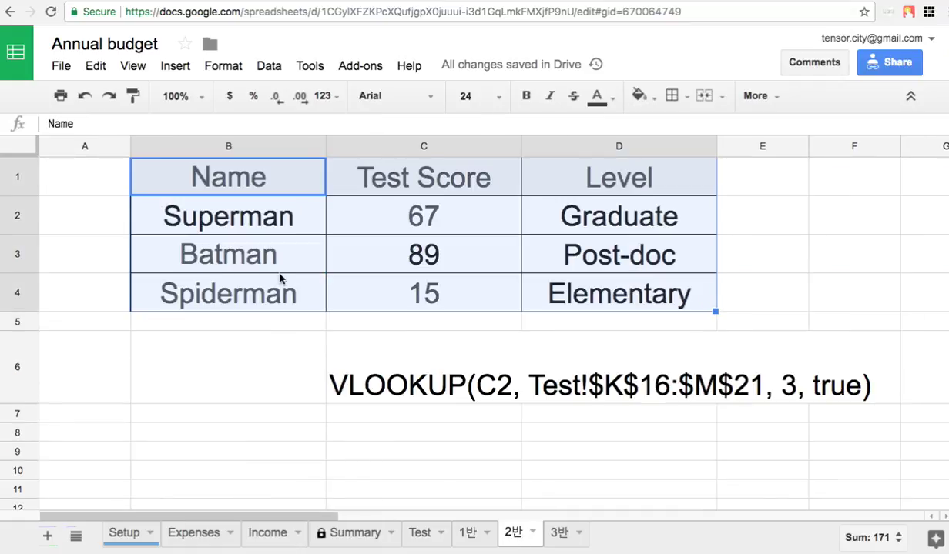
{"action": "left_click", "coordinate": [558, 533]}
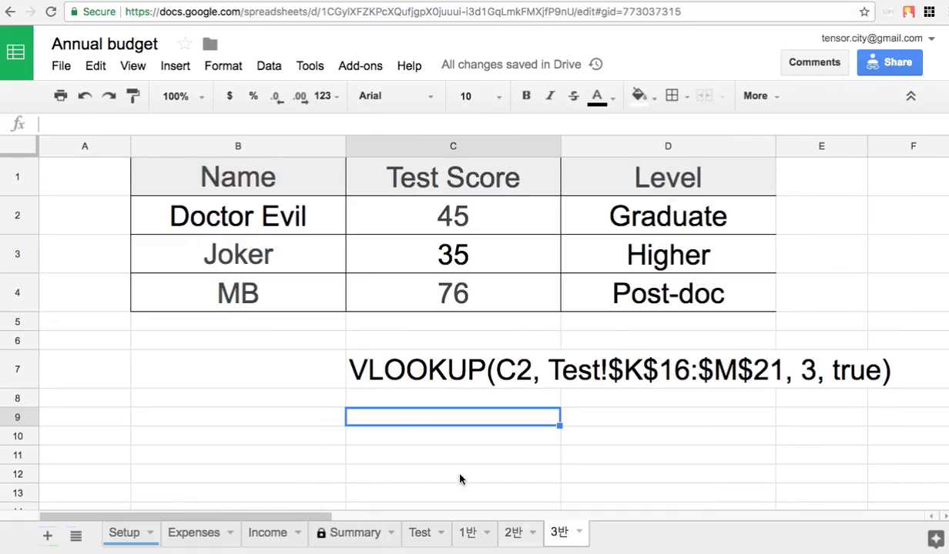